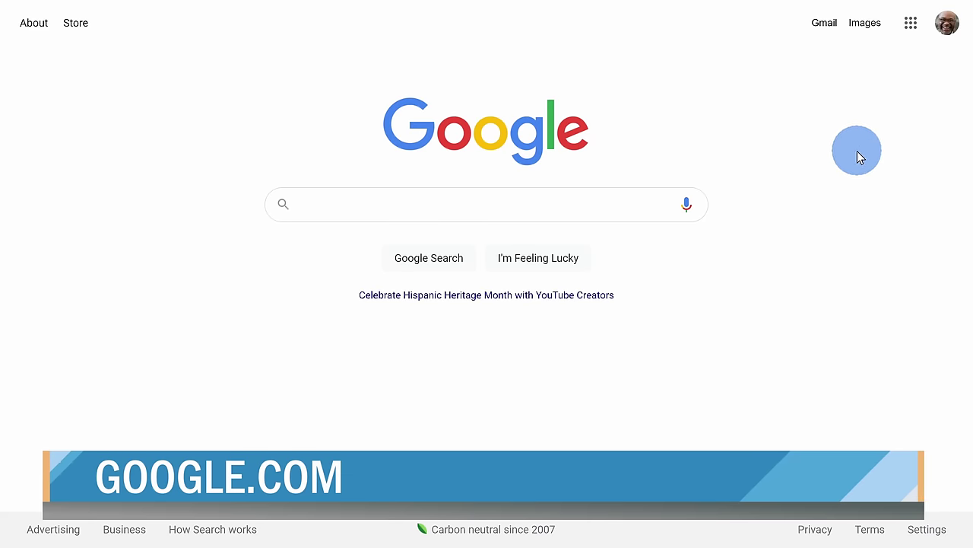
Open Google Drive from the Google apps grid and drag OCR.png into My Drive.
left_click(897, 34)
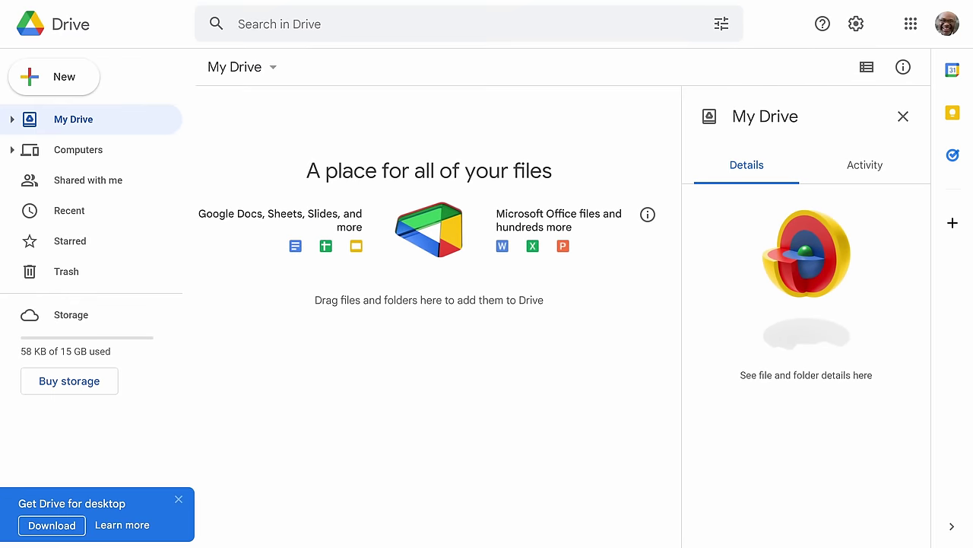
left_click_drag(814, 112, 428, 282)
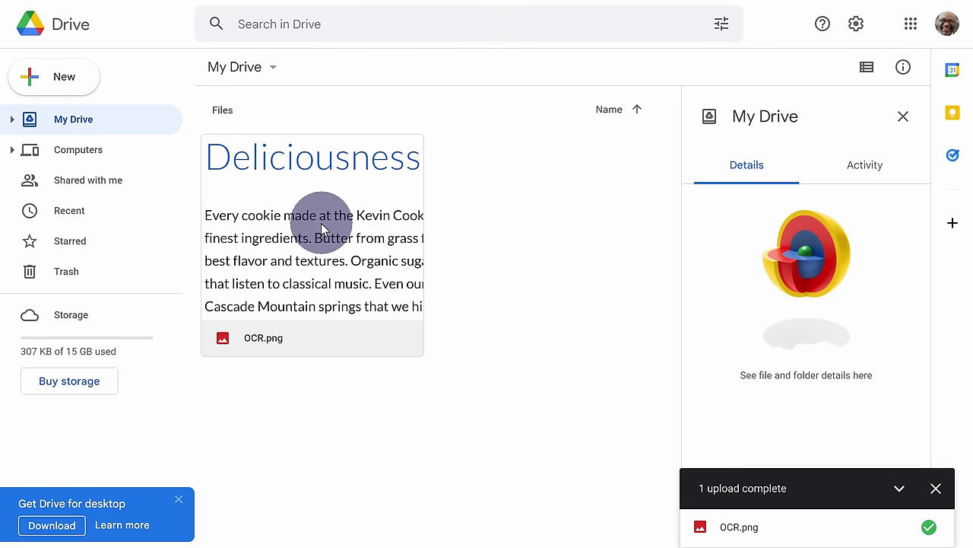
Open OCR.png with Google Docs and select the extracted heading and paragraph text.
right_click(321, 223)
mouse_move(359, 230)
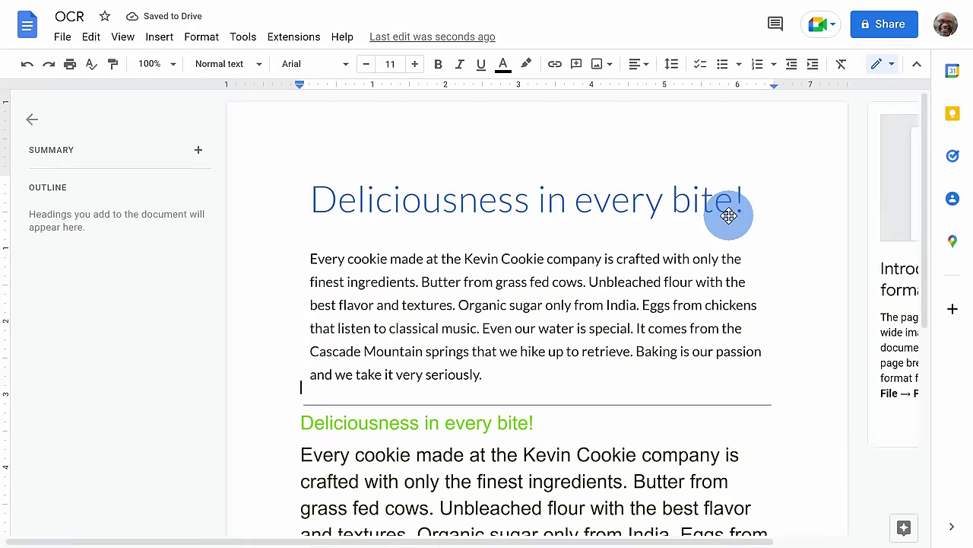
scroll(511, 196, "down", 1)
scroll(387, 326, "down", 3)
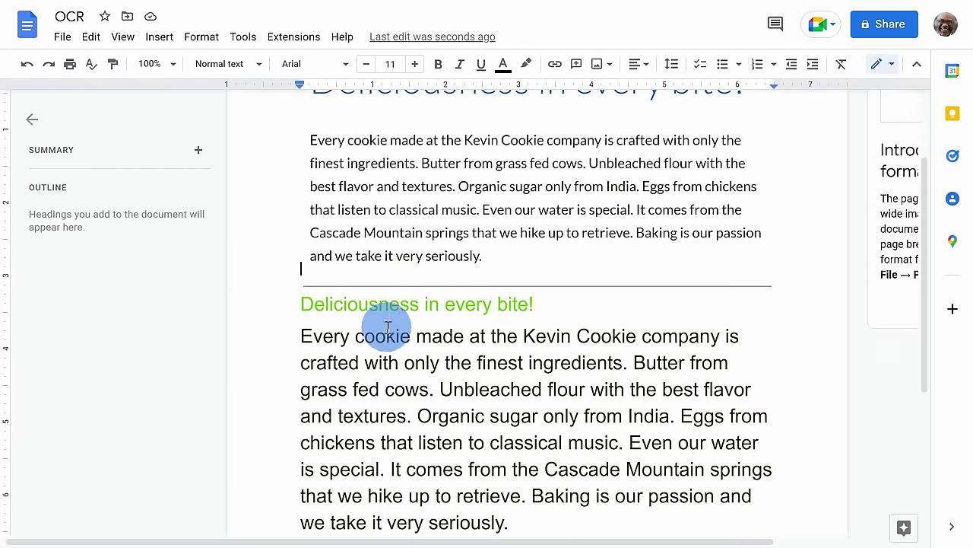
left_click_drag(314, 222, 625, 450)
left_click(625, 449)
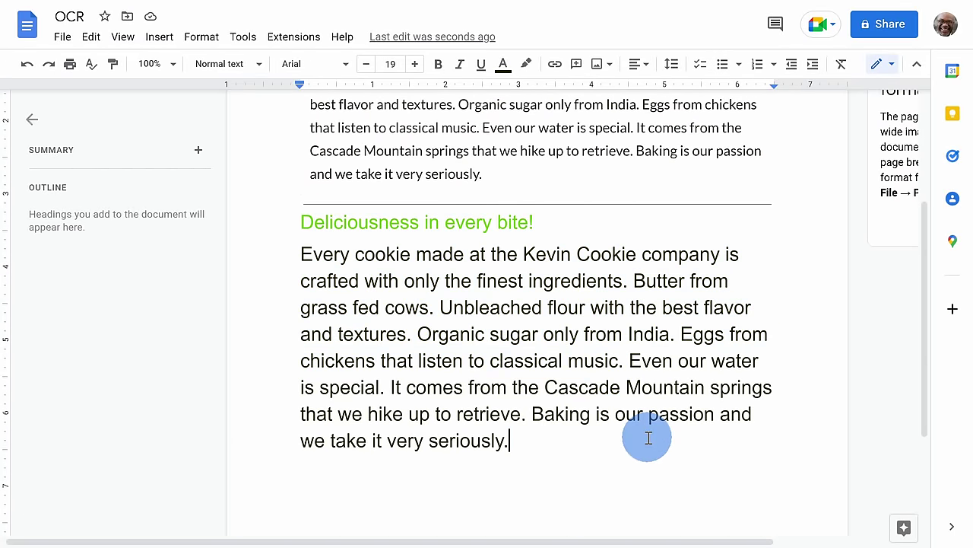
scroll(495, 302, "up", 5)
Check the File > Download formats, then review the image and its extracted text.
left_click(62, 37)
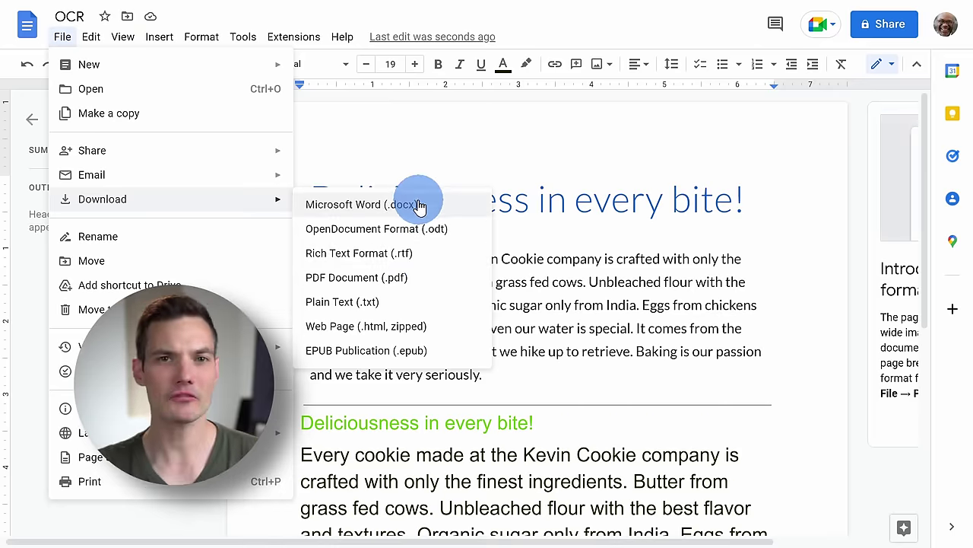
left_click(592, 268)
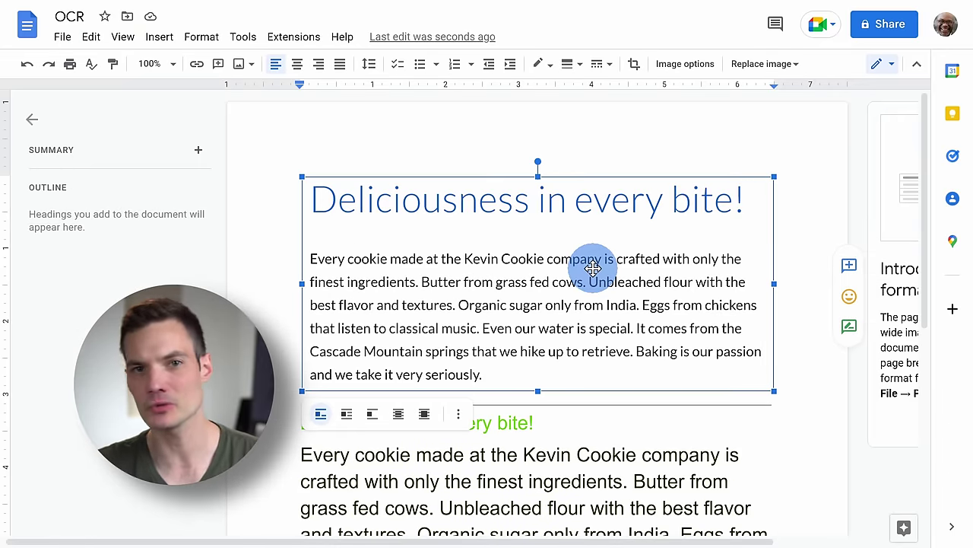
left_click(764, 422)
scroll(760, 342, "down", 3)
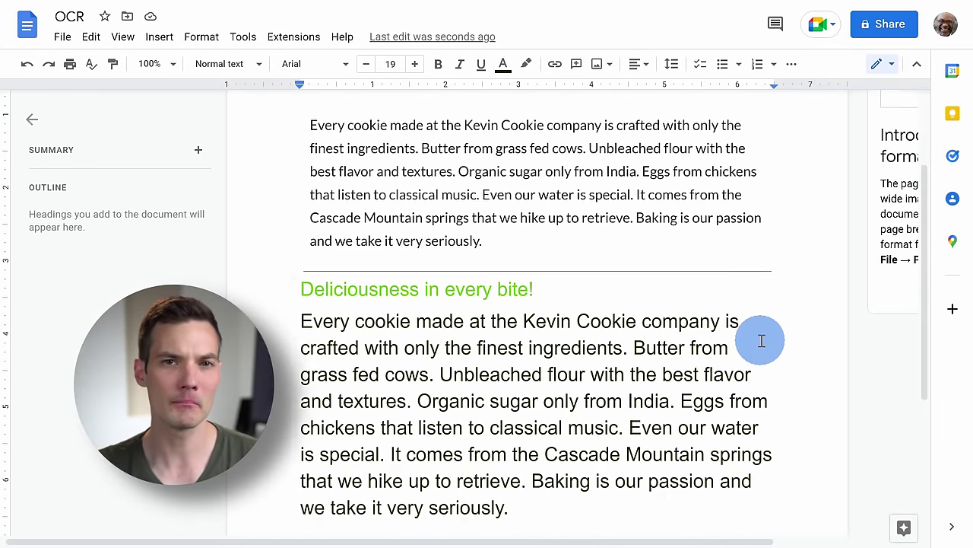
scroll(761, 340, "down", 1)
scroll(762, 340, "up", 3)
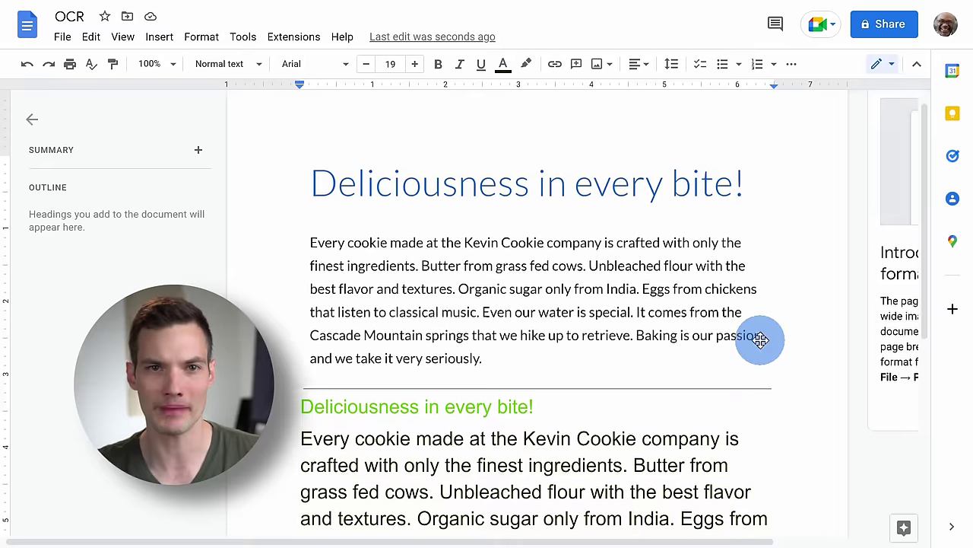
scroll(761, 340, "up", 1)
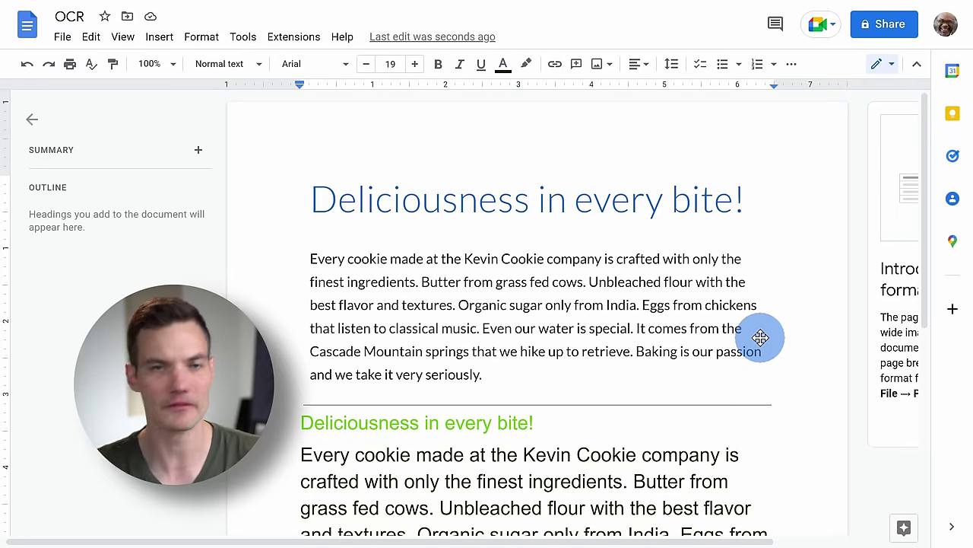
scroll(760, 337, "down", 5)
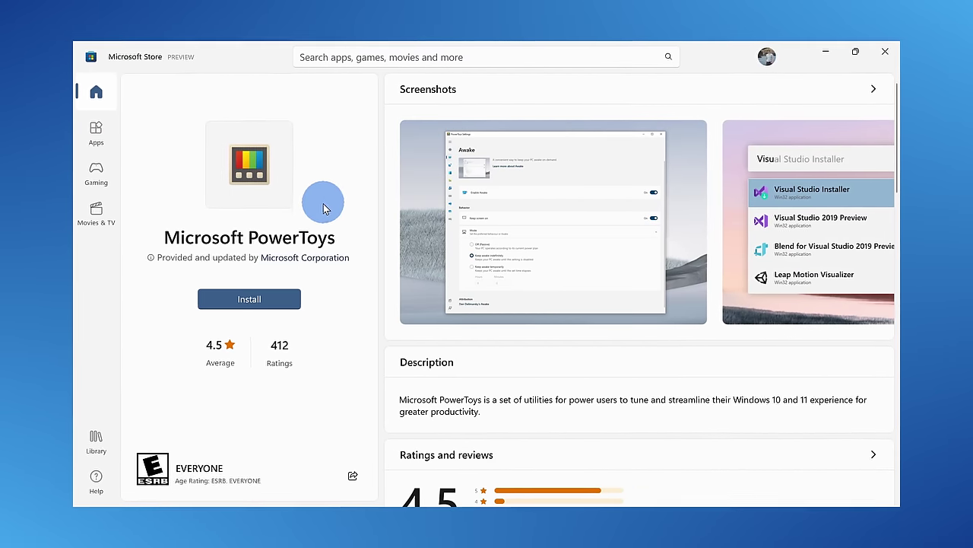
Scroll the Microsoft PowerToys Store page down to its 4.5-star ratings.
scroll(384, 295, "down", 3)
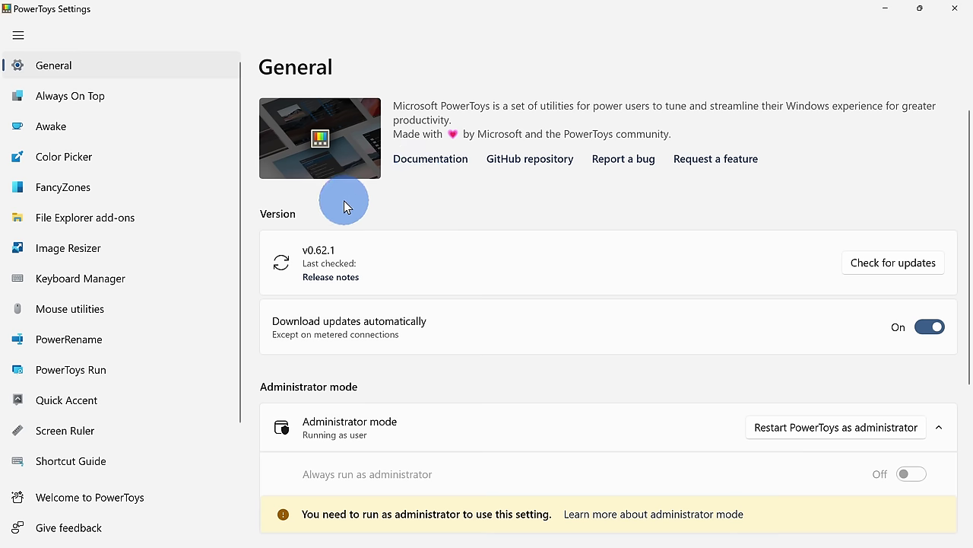
Browse the Color Picker and FancyZones settings, then show the Text Extractor page.
left_click(98, 156)
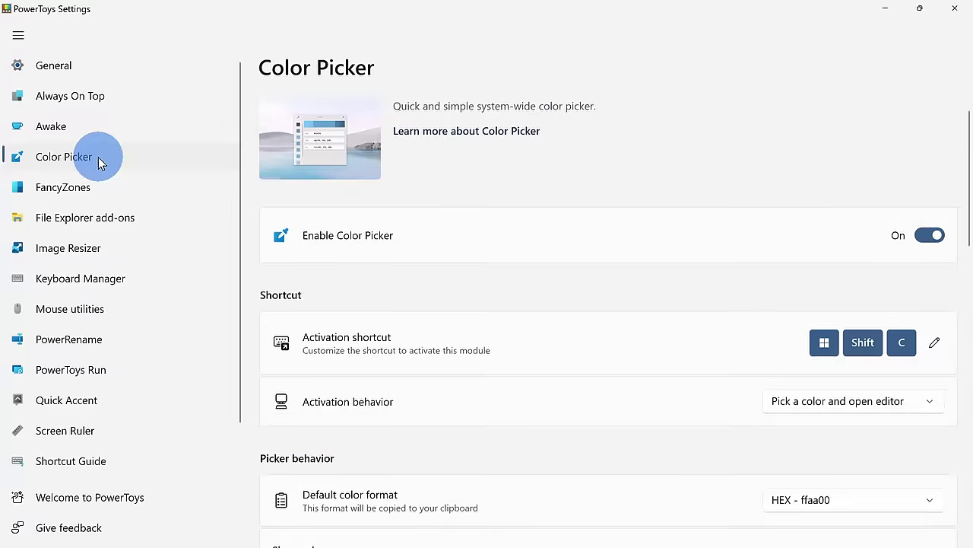
scroll(410, 313, "down", 2)
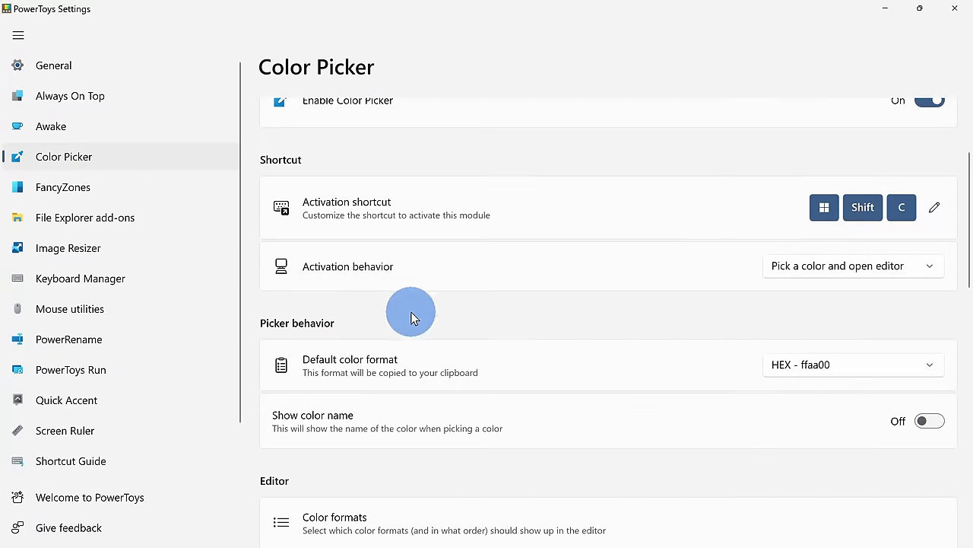
left_click(114, 190)
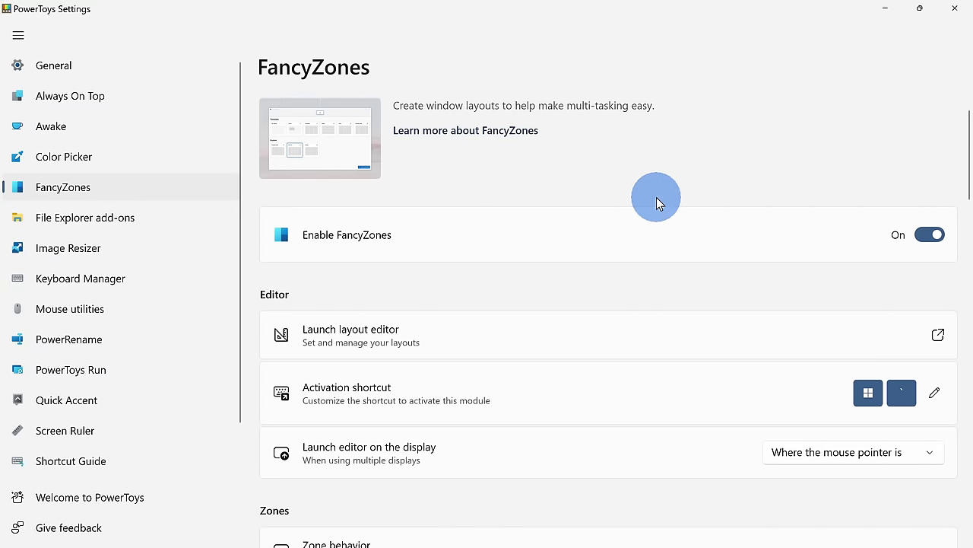
scroll(656, 197, "down", 3)
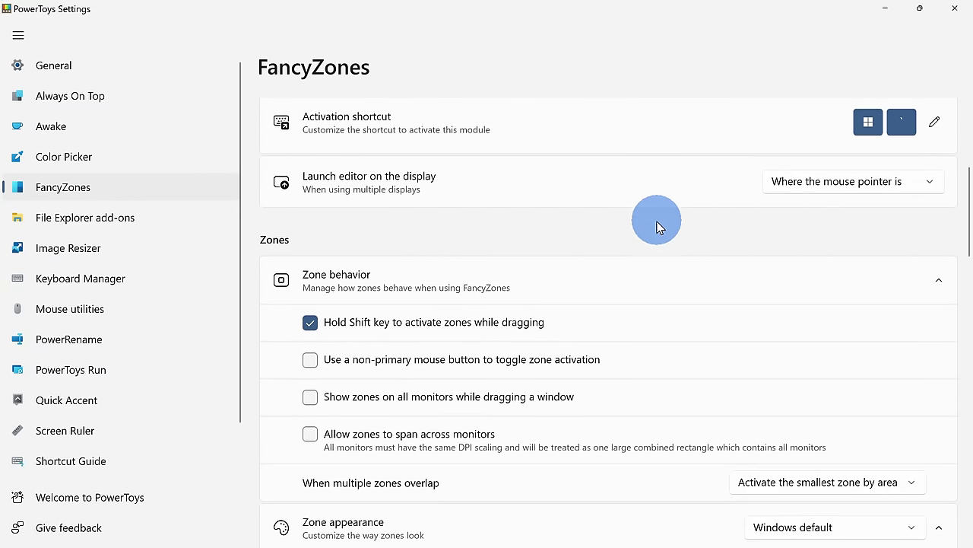
scroll(659, 226, "up", 3)
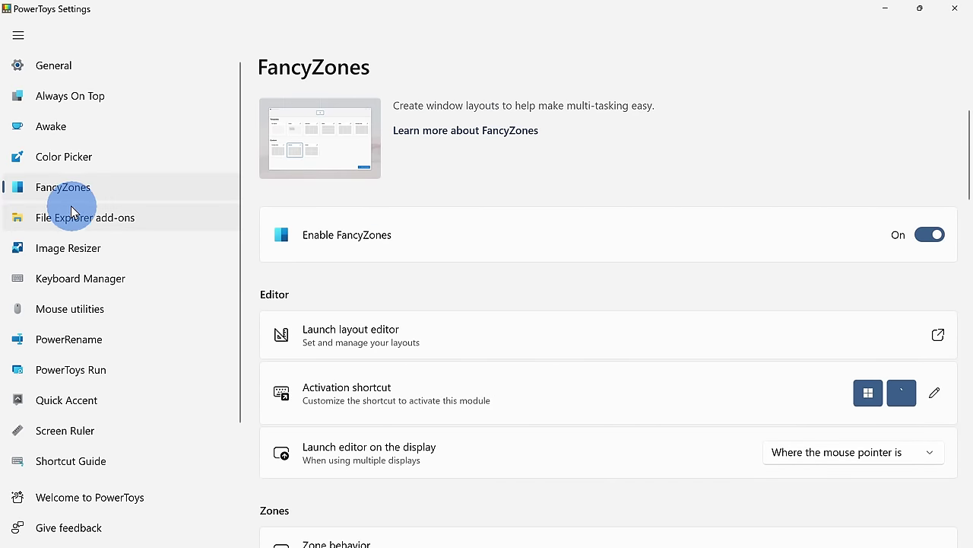
scroll(99, 258, "down", 2)
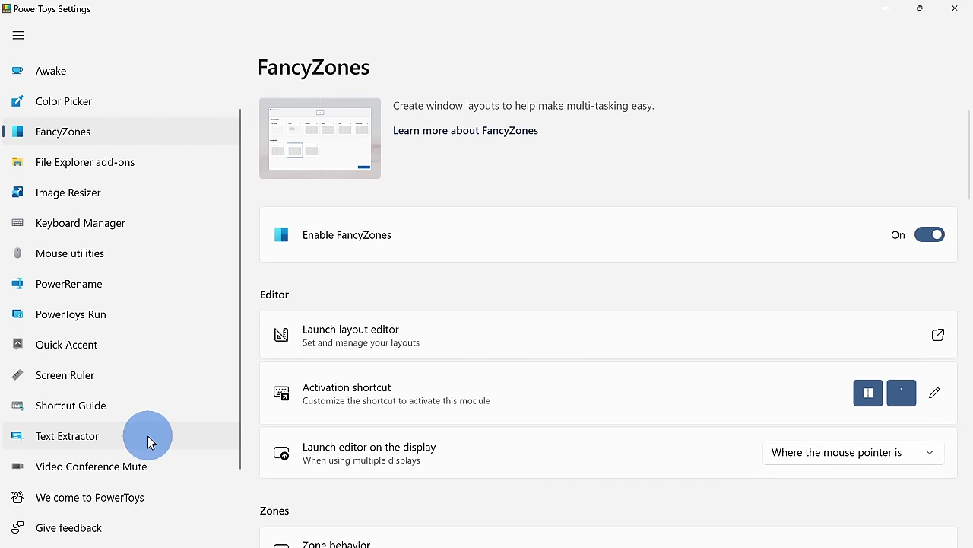
left_click(174, 432)
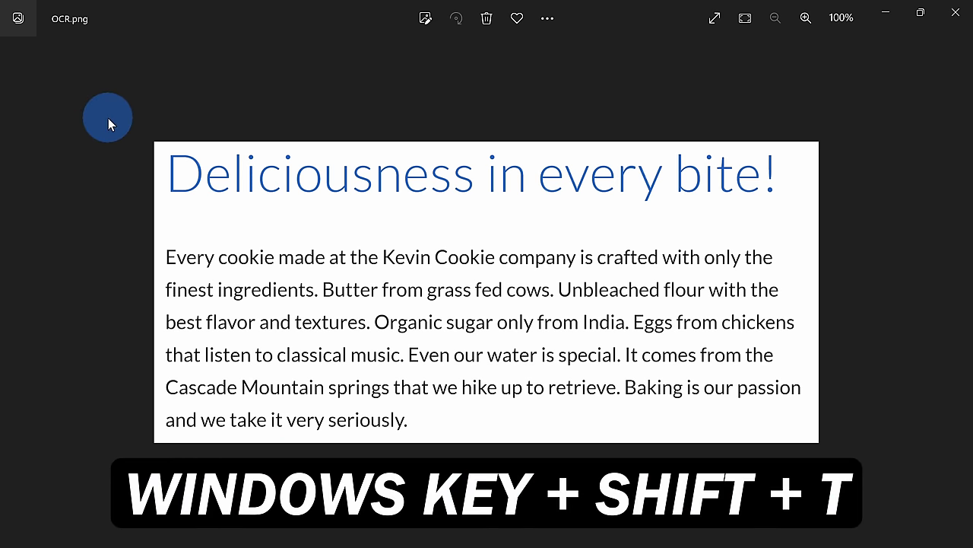
Capture OCR.png's text with Text Extractor (Win+Shift+T) and paste it into Notepad.
key("super+shift+t")
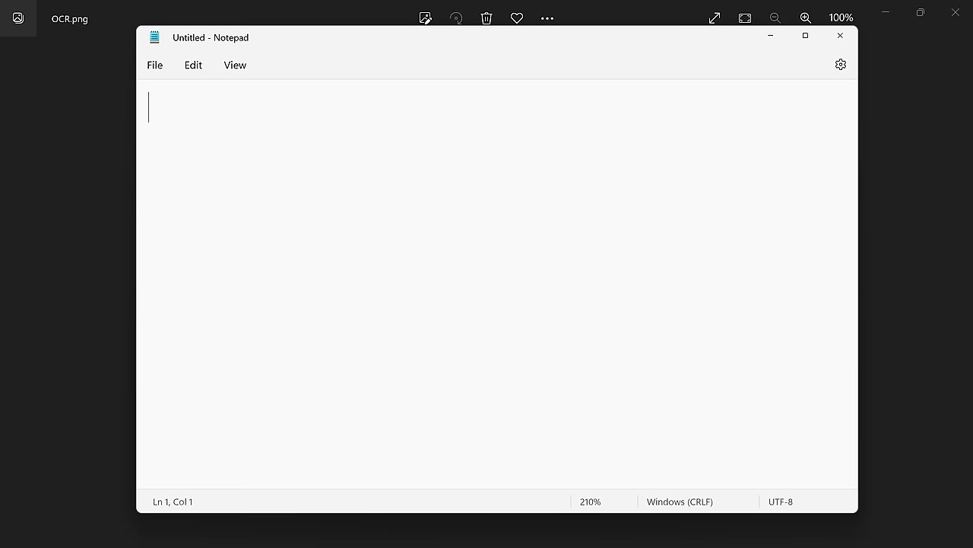
left_click(351, 142)
type("Deliciousness in every bite! Every cookie made at the Kevin Cookie company is crafted with only the finest ingredients. Butter from grass fed cows. Unbleached flour with the best flavor and textures. Organic sugar only from India. Eggs from chickens that listen to classical music. Even our water is special. It comes from the Cascade Mountain springs that we hike up to retrieve. Baking is our passion and we take it very seriously.")
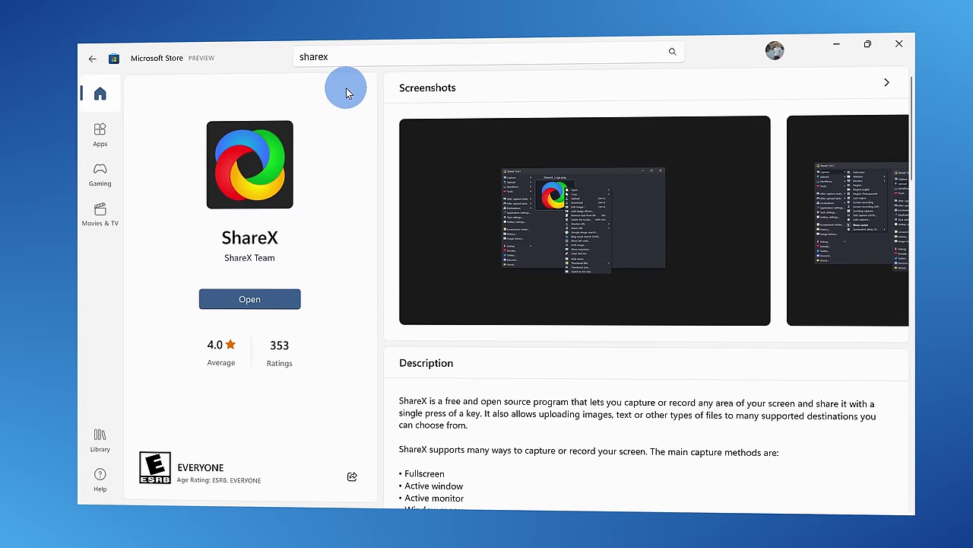
Advance the ShareX Screenshots carousel by two images.
left_click(887, 220)
left_click(883, 221)
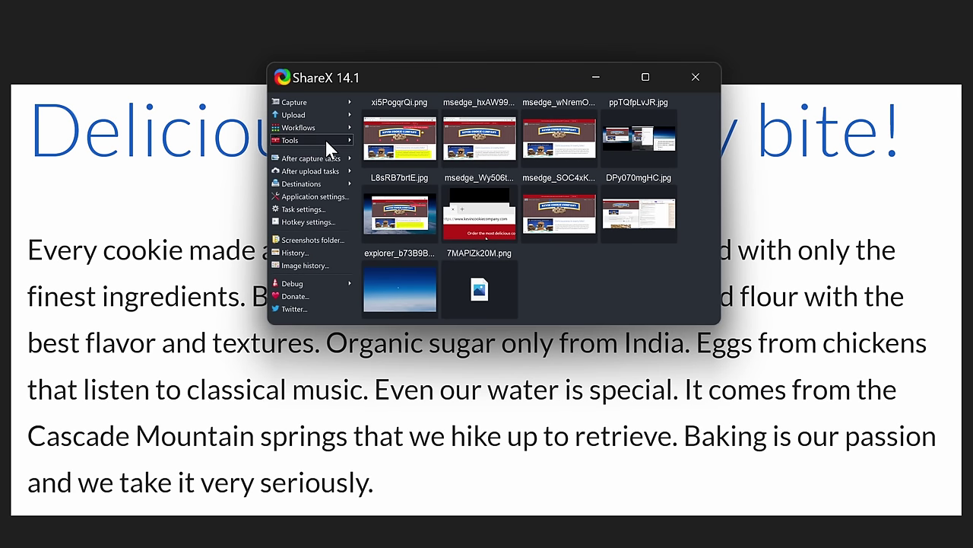
Run ShareX OCR over the cookie text region and toggle Single line off and on.
mouse_move(323, 139)
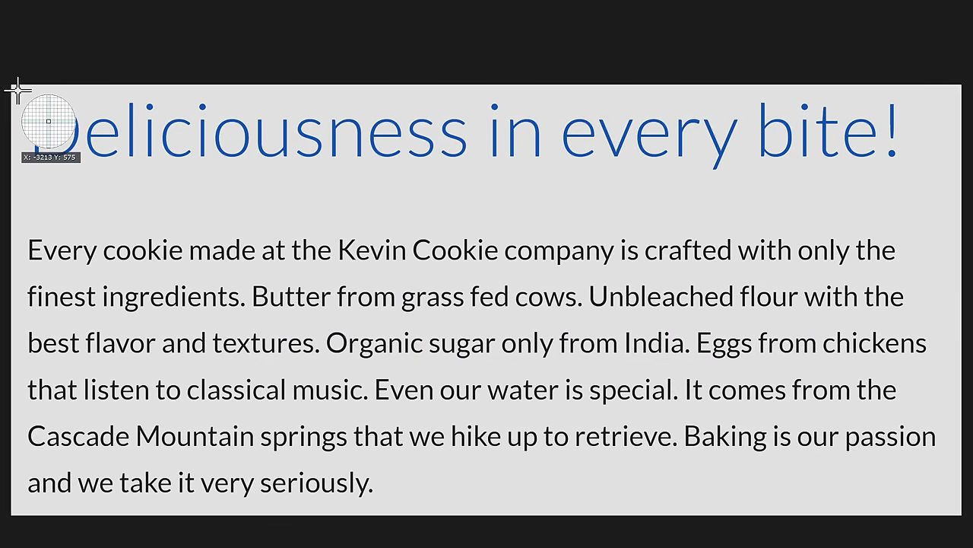
left_click_drag(18, 90, 958, 516)
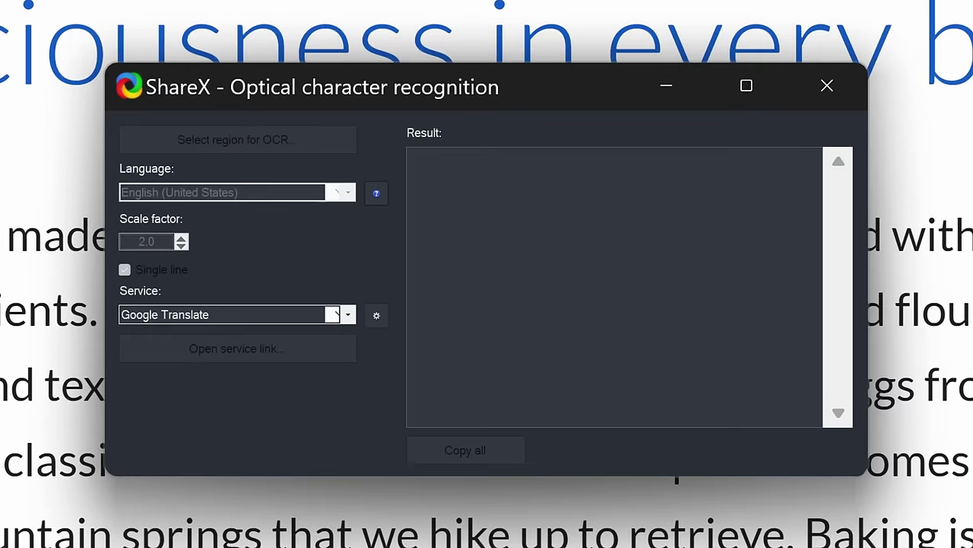
left_click_drag(408, 157, 693, 266)
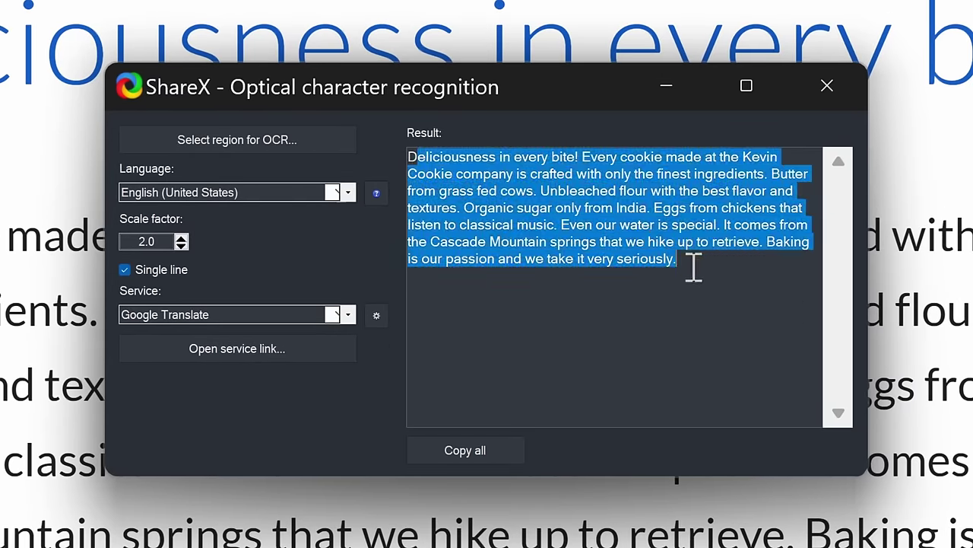
left_click(715, 276)
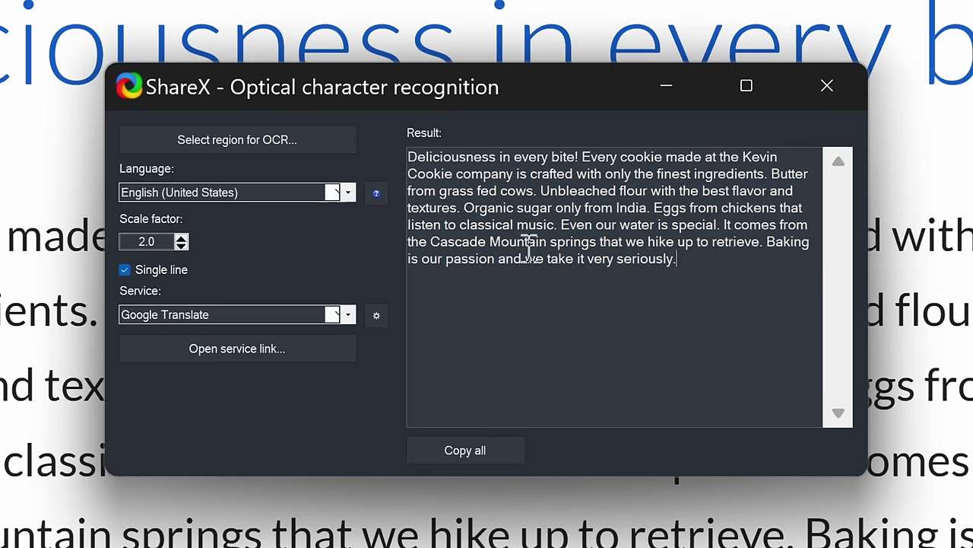
left_click(124, 270)
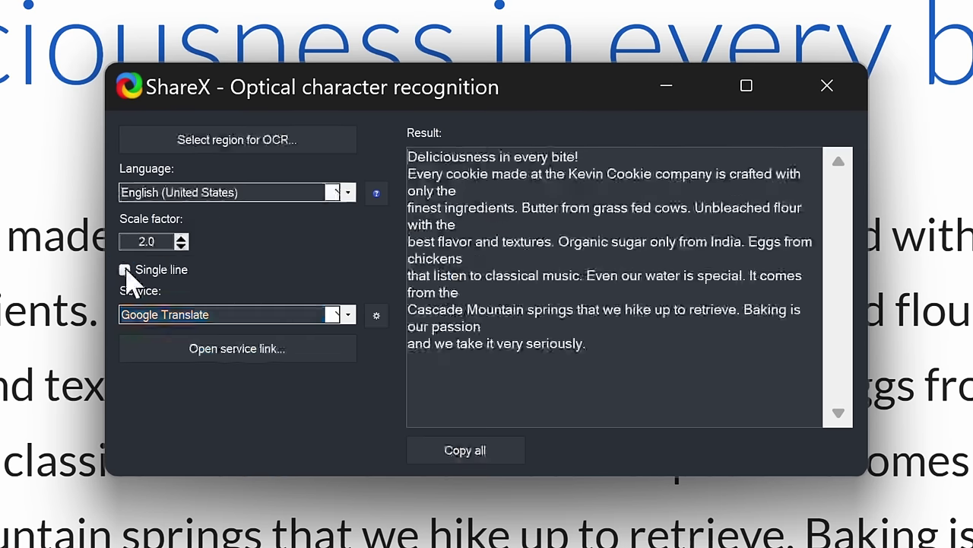
left_click(125, 270)
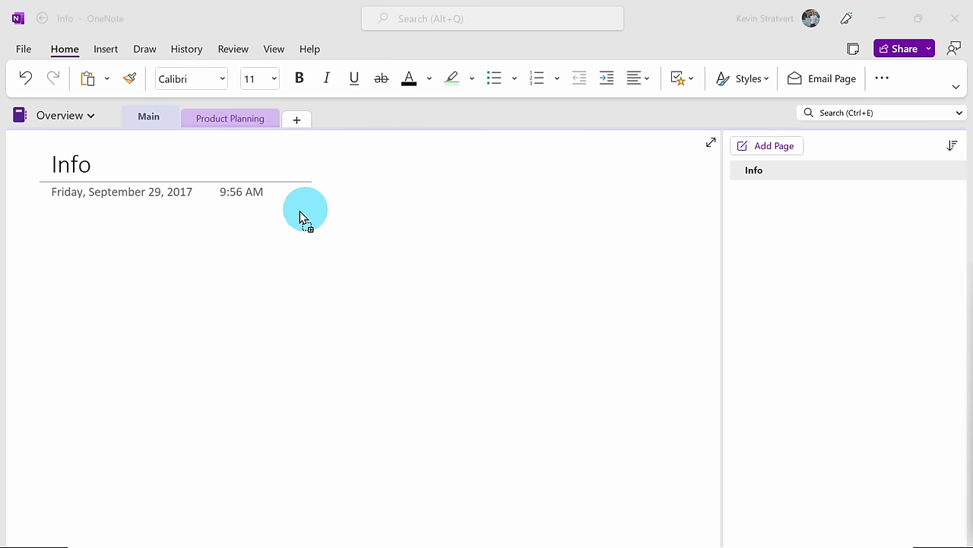
Paste the cookie picture, use Copy Text from Picture, and paste the text below it.
key("ctrl+v")
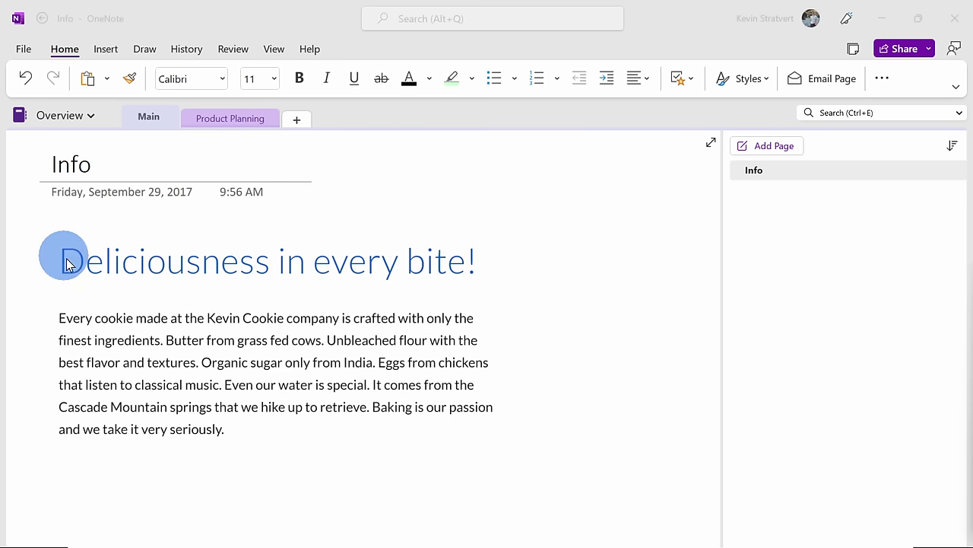
right_click(190, 340)
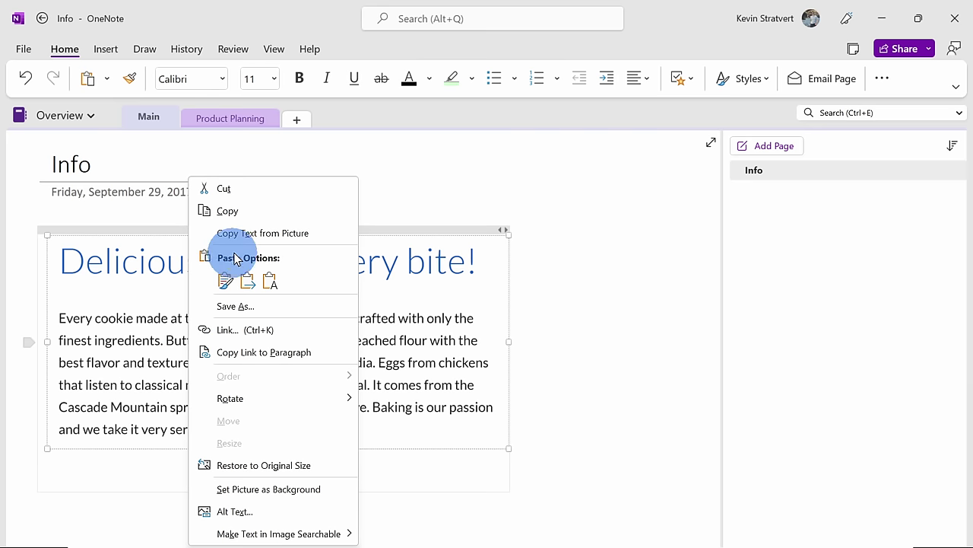
left_click(285, 234)
scroll(184, 279, "down", 2)
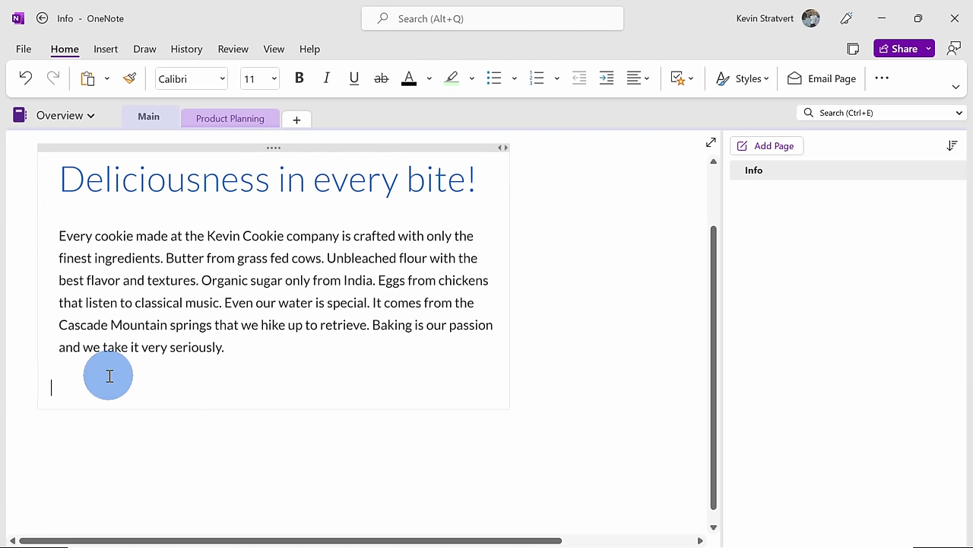
scroll(135, 350, "down", 2)
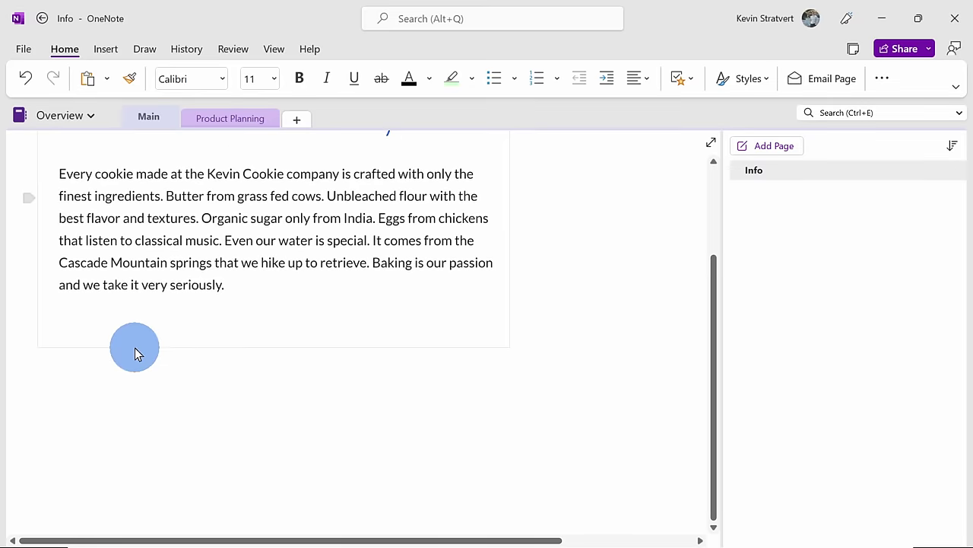
key("ctrl+v")
left_click_drag(97, 307, 366, 400)
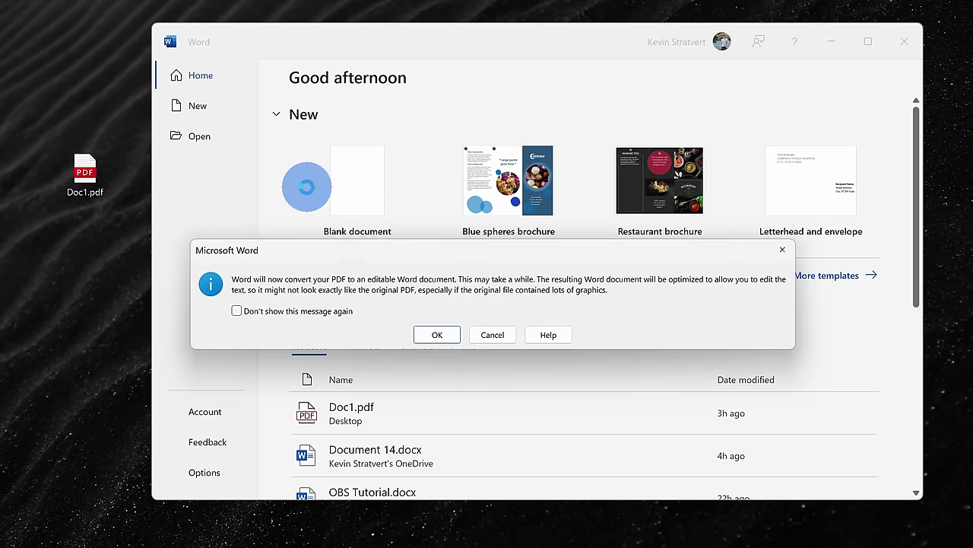
Accept converting Doc1.pdf to an editable document and select the converted cookie text.
left_click(448, 339)
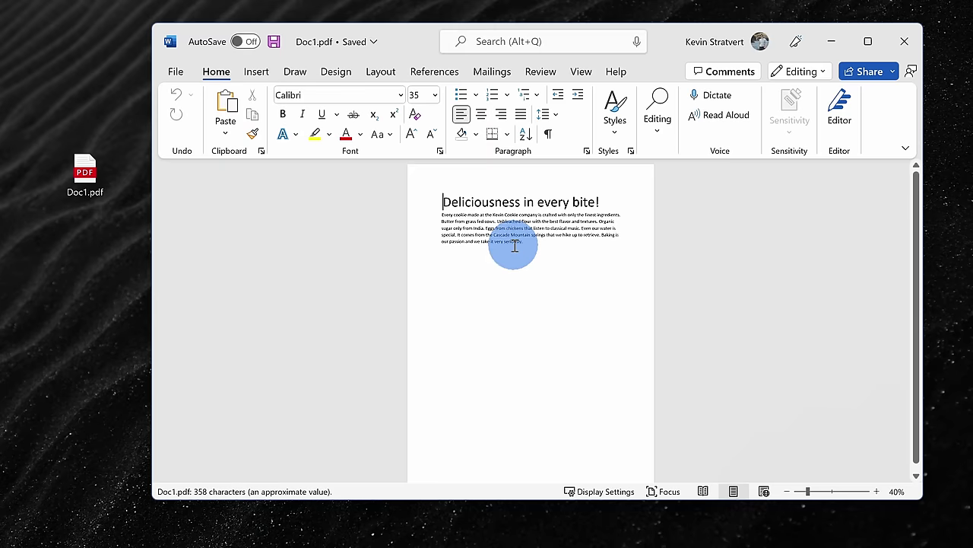
left_click_drag(511, 315, 310, 220)
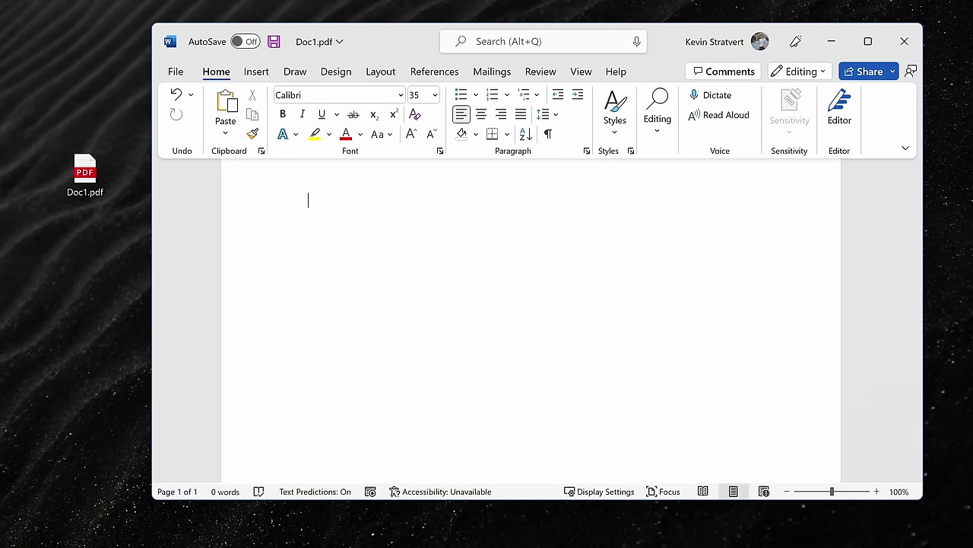
Place the cookie text image on the blank page and list the Save As file types.
left_click_drag(469, 247, 469, 241)
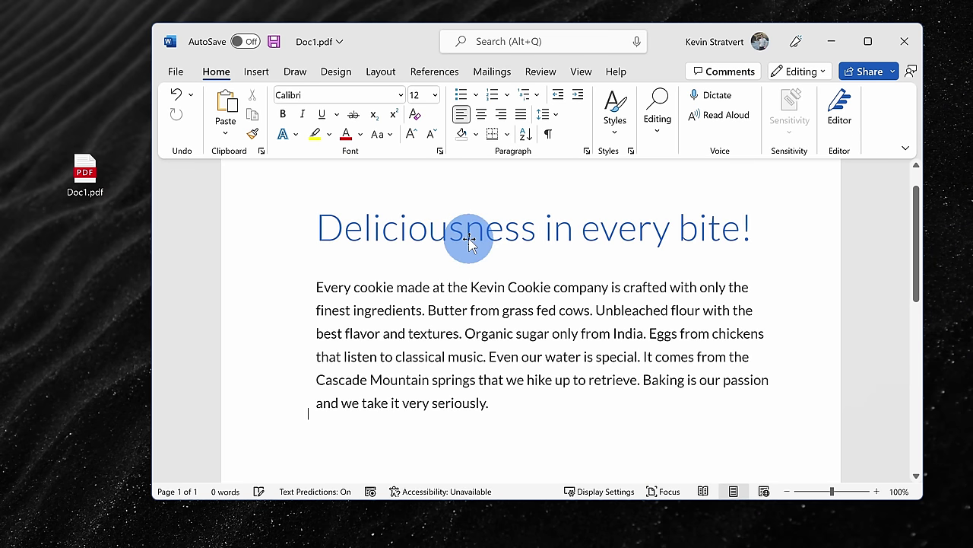
left_click(274, 43)
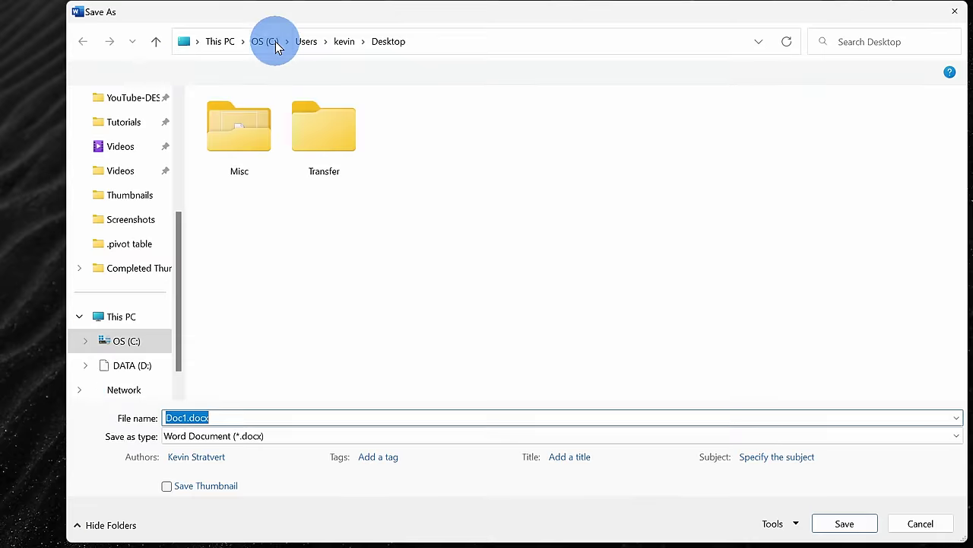
left_click(279, 435)
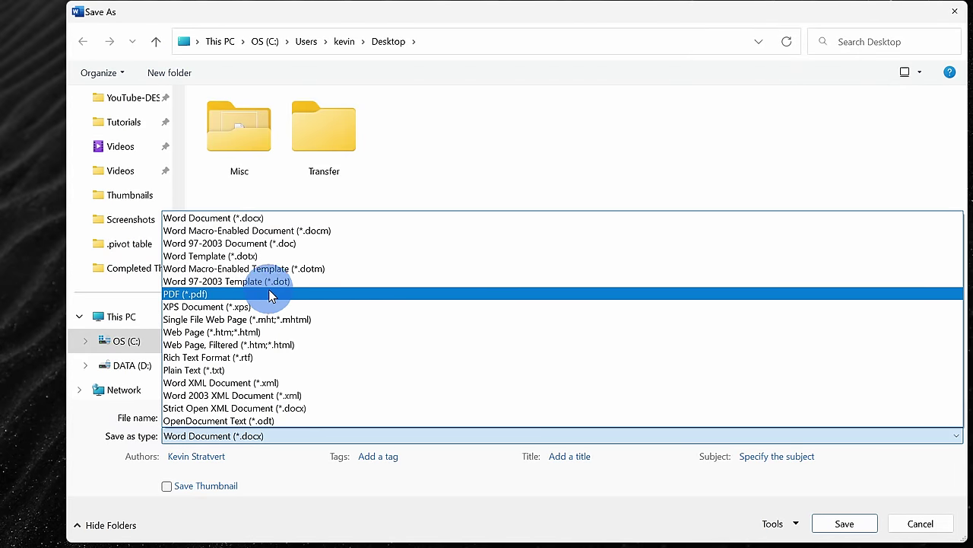